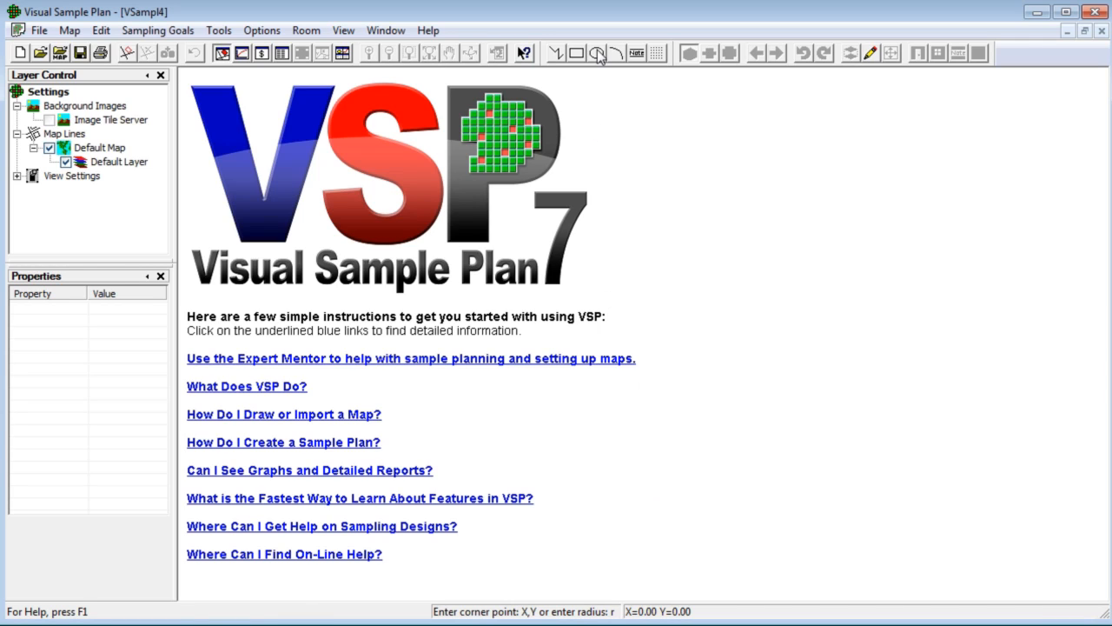
# Draw an elliptical sample area covering about 2281 square feet on the map
pyautogui.click(597, 54)
pyautogui.click(237, 177)
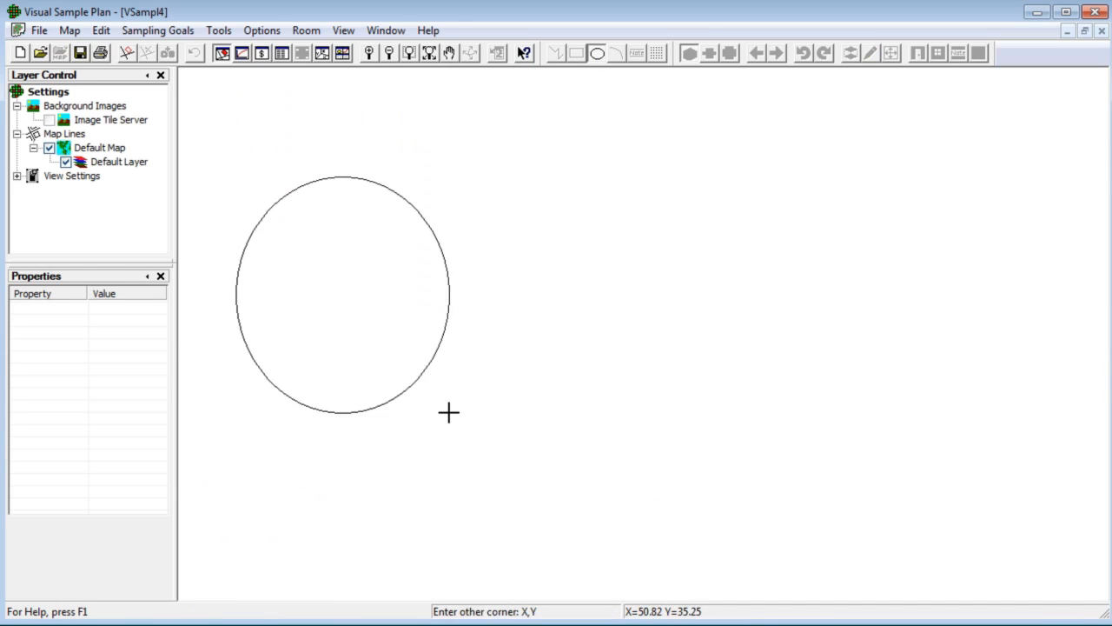
pyautogui.click(489, 504)
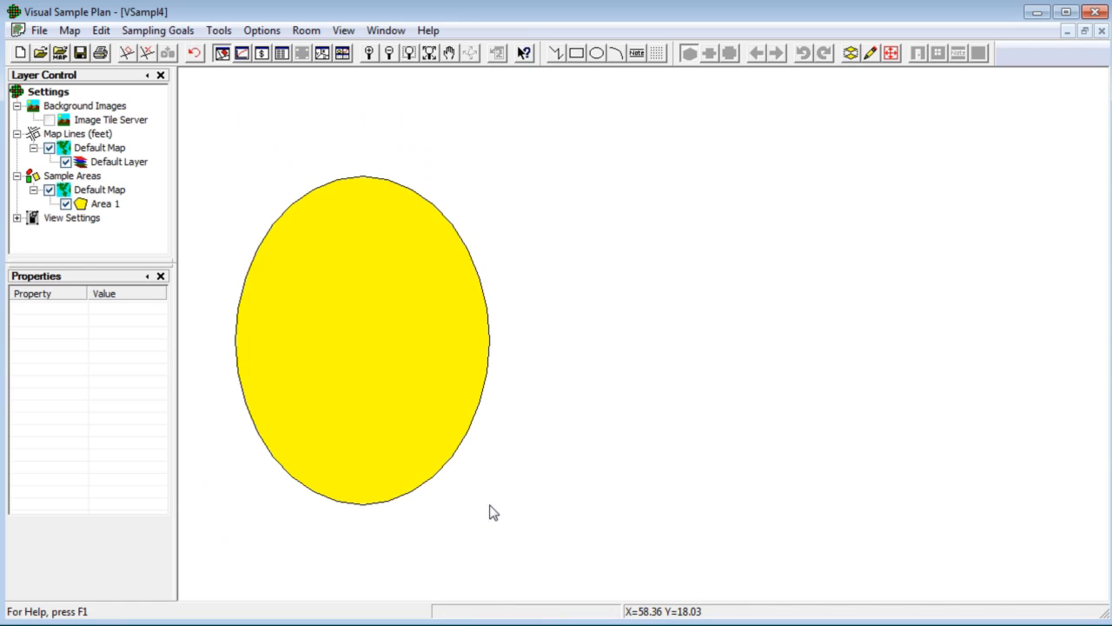
# Rename the elliptical sample area as Background
pyautogui.click(110, 206)
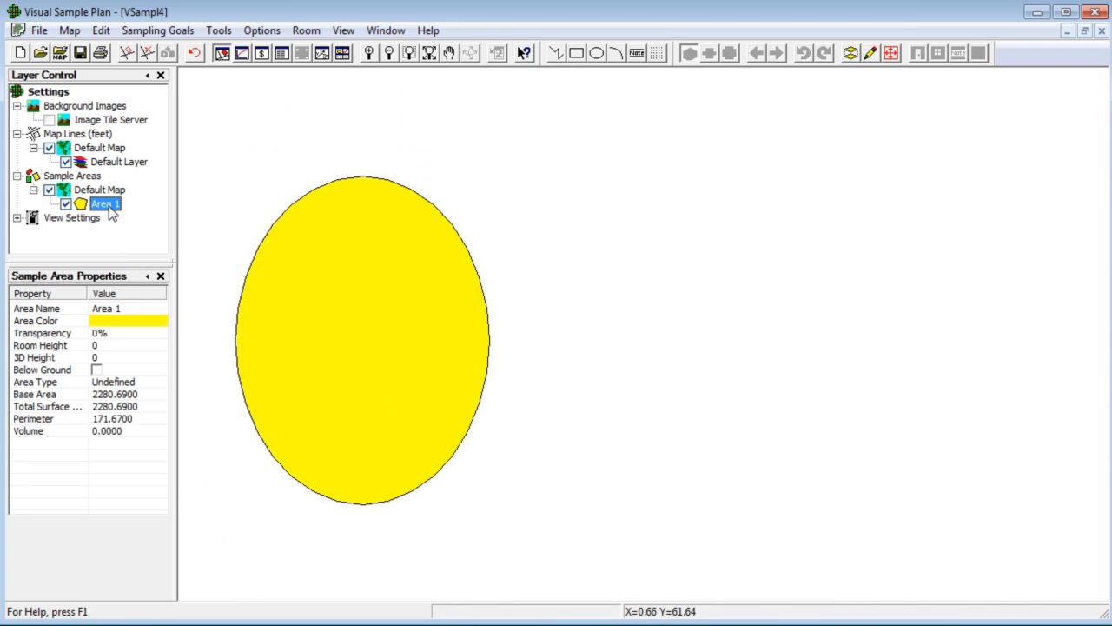
pyautogui.click(138, 306)
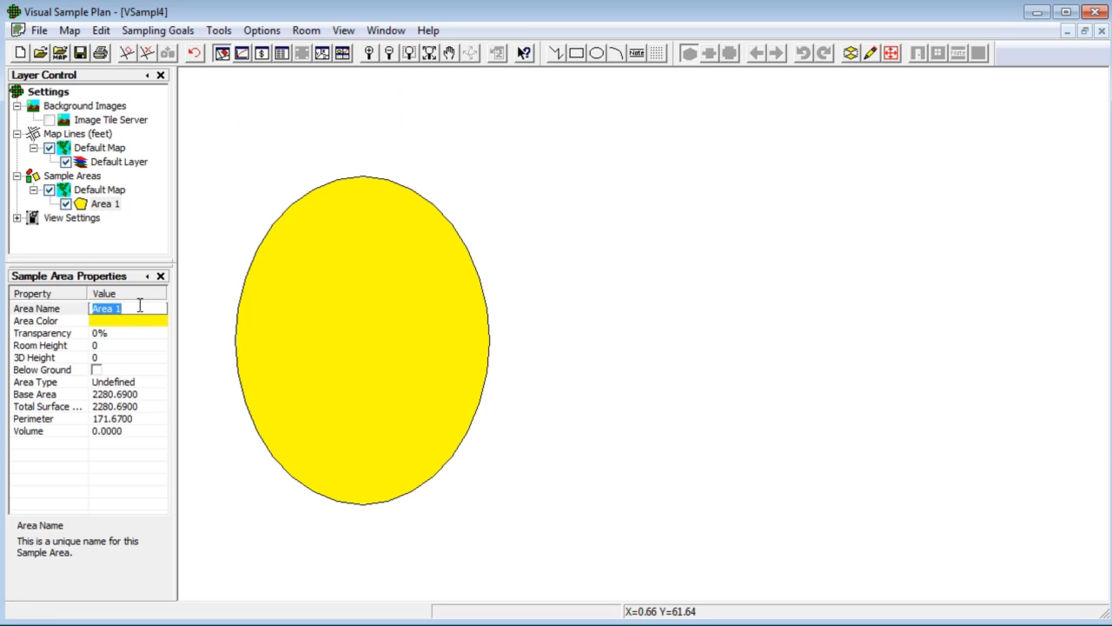
pyautogui.write('Background')
pyautogui.press('Return')
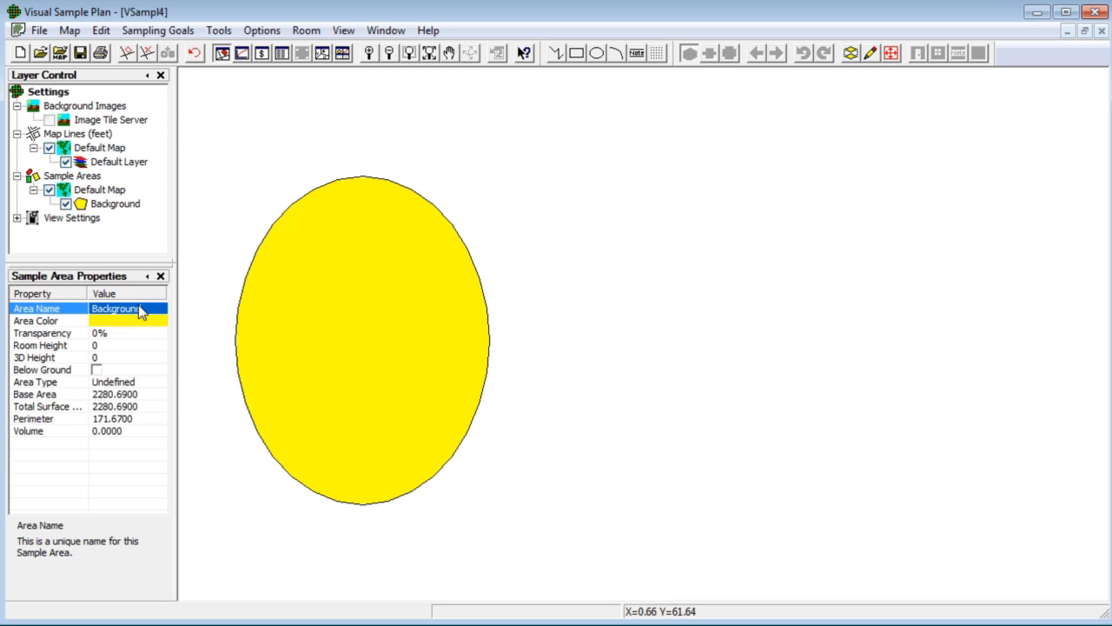
# Change the Background area's colour to green and set its area type to Reference Area
pyautogui.click(141, 320)
pyautogui.click(524, 239)
pyautogui.click(484, 435)
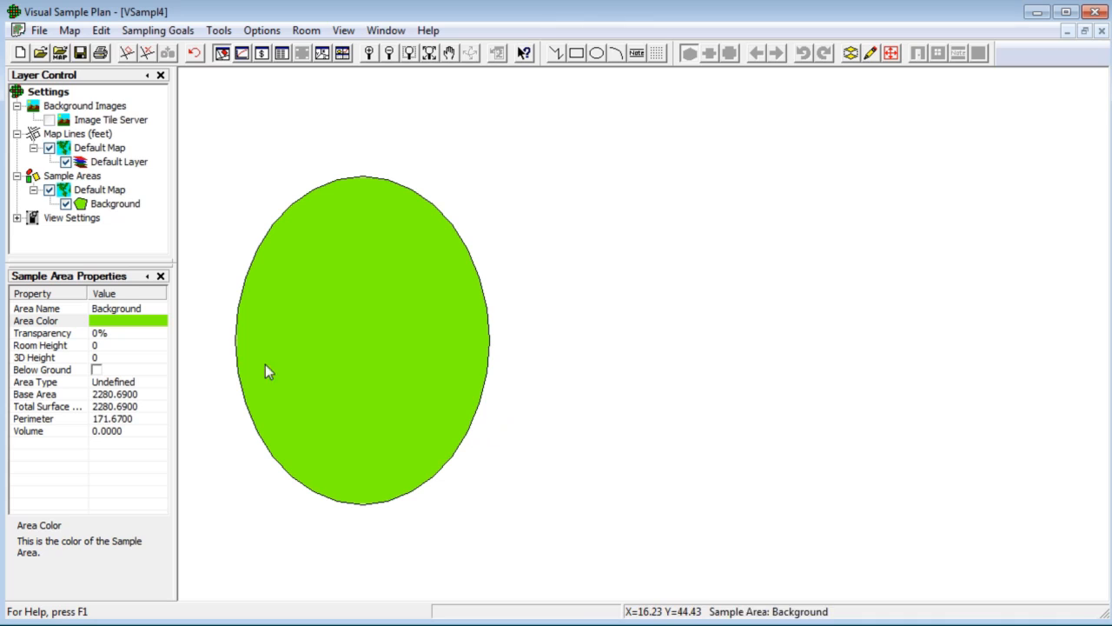
pyautogui.click(150, 387)
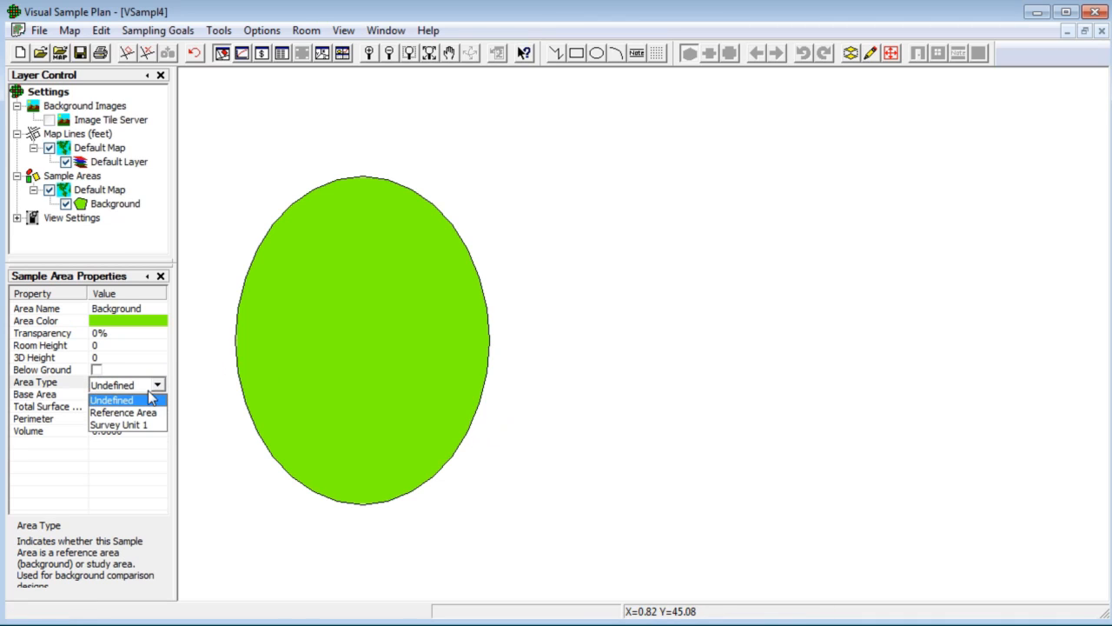
pyautogui.click(144, 412)
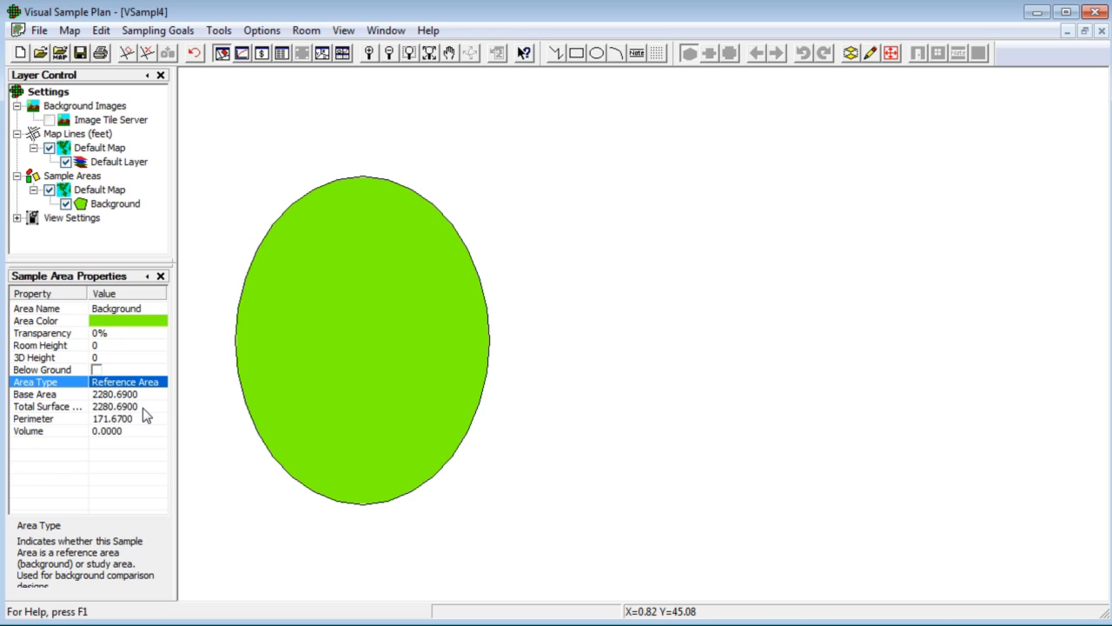
# Draw a rectangular sample area of about 1068 square feet beside the ellipse
pyautogui.click(576, 53)
pyautogui.click(552, 252)
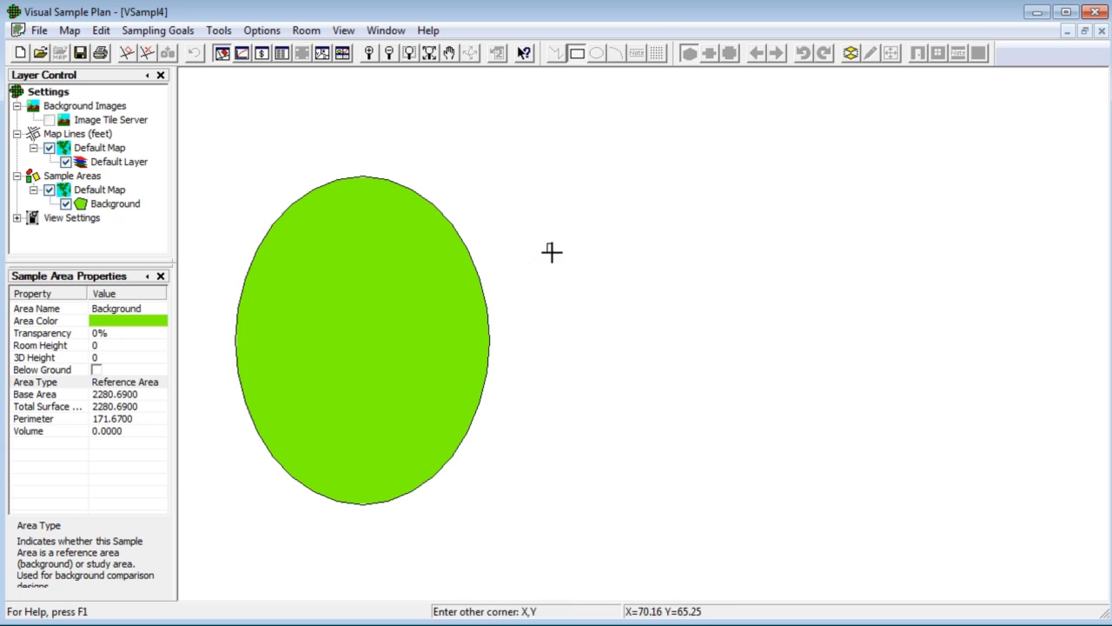
pyautogui.click(709, 431)
# Rename the rectangular sample area as Study Area and set its area type to Survey Unit 1
pyautogui.click(106, 218)
pyautogui.click(127, 309)
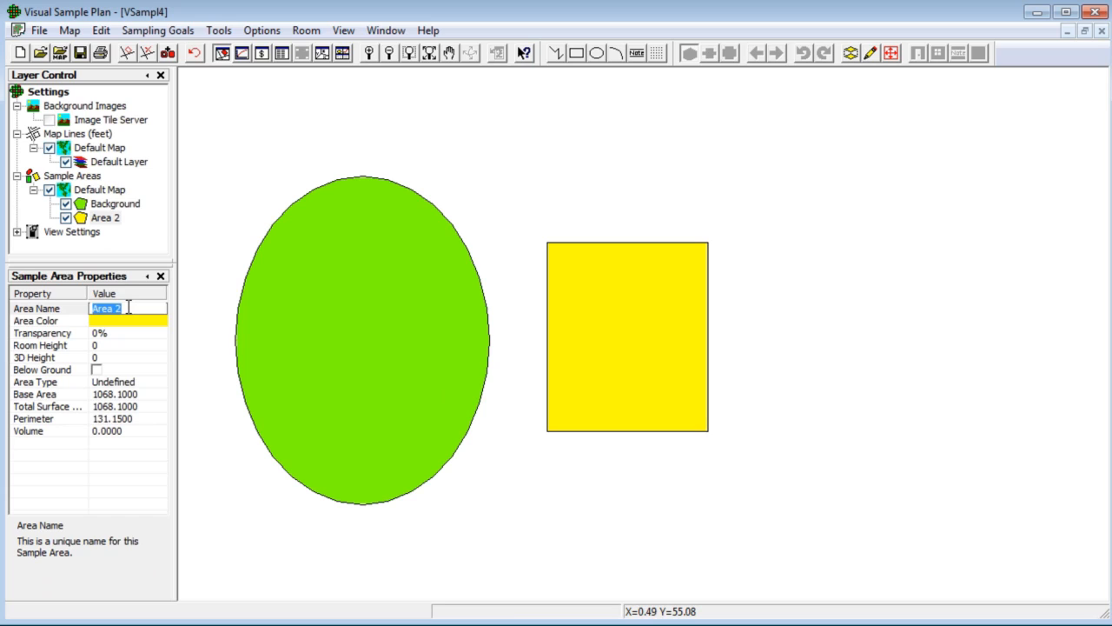
pyautogui.write('Study Area')
pyautogui.click(111, 387)
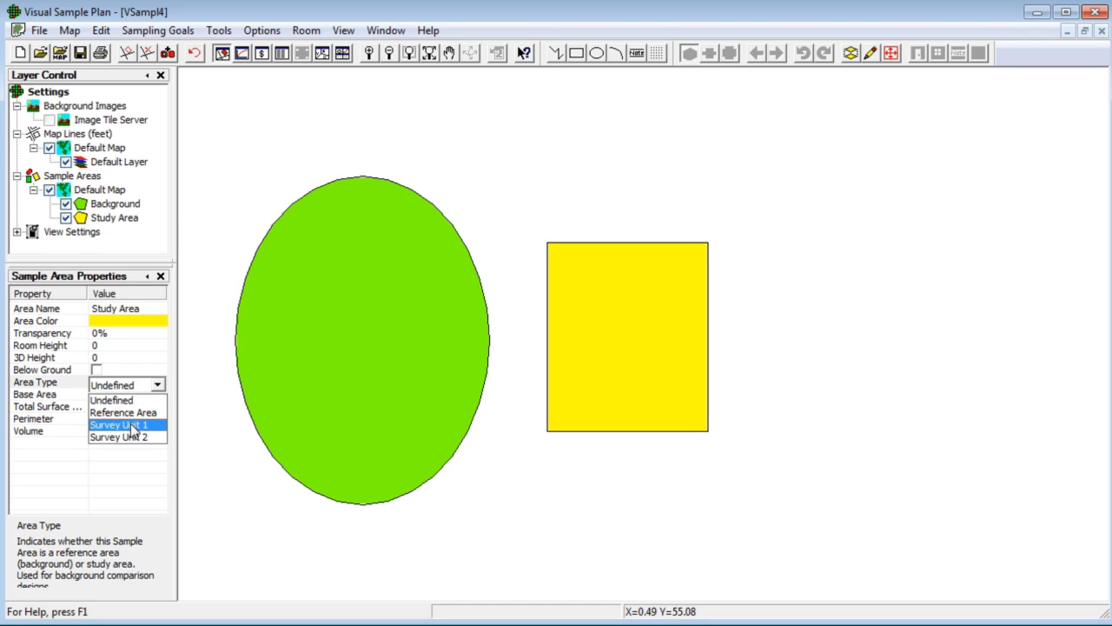
pyautogui.click(131, 423)
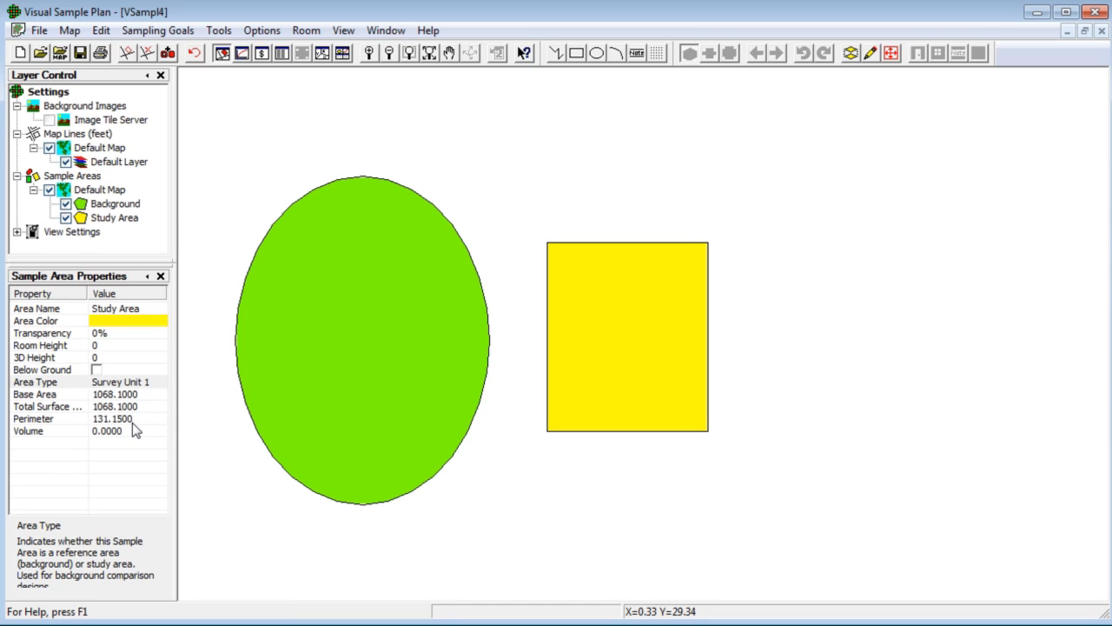
# Start a Compare Average to Reference Average design and specify that the data cannot be assumed normally distributed
pyautogui.click(158, 29)
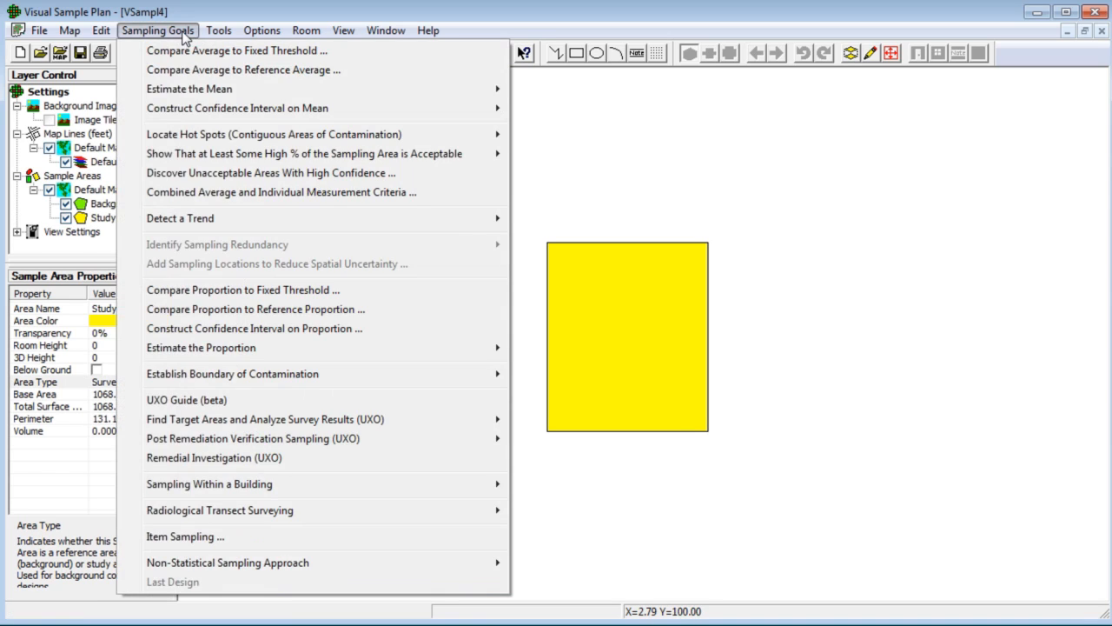
pyautogui.click(218, 77)
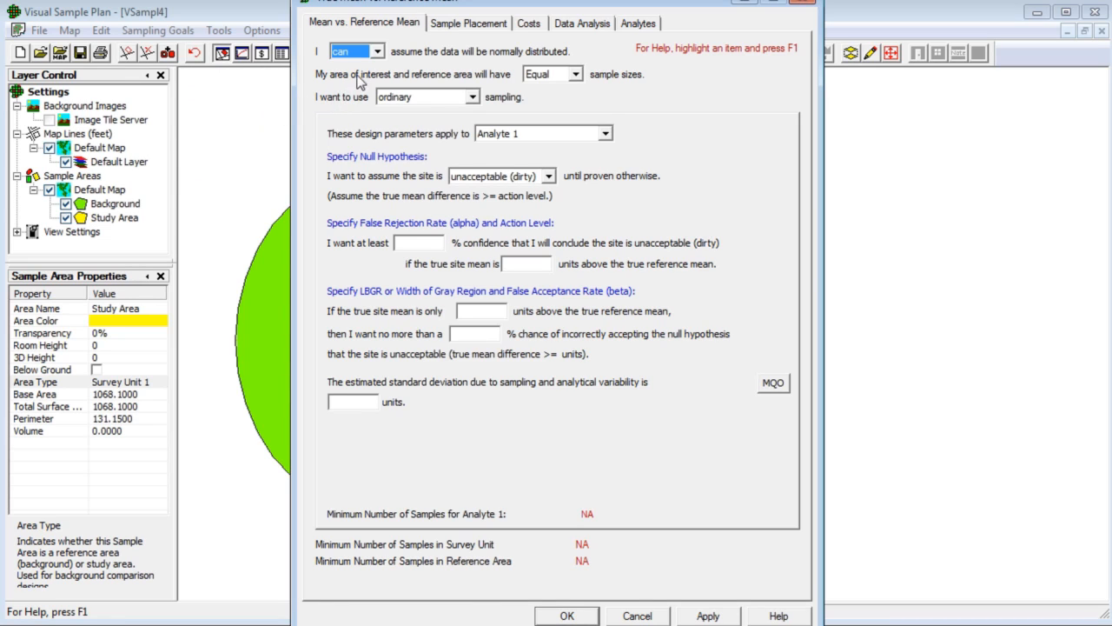
pyautogui.click(376, 54)
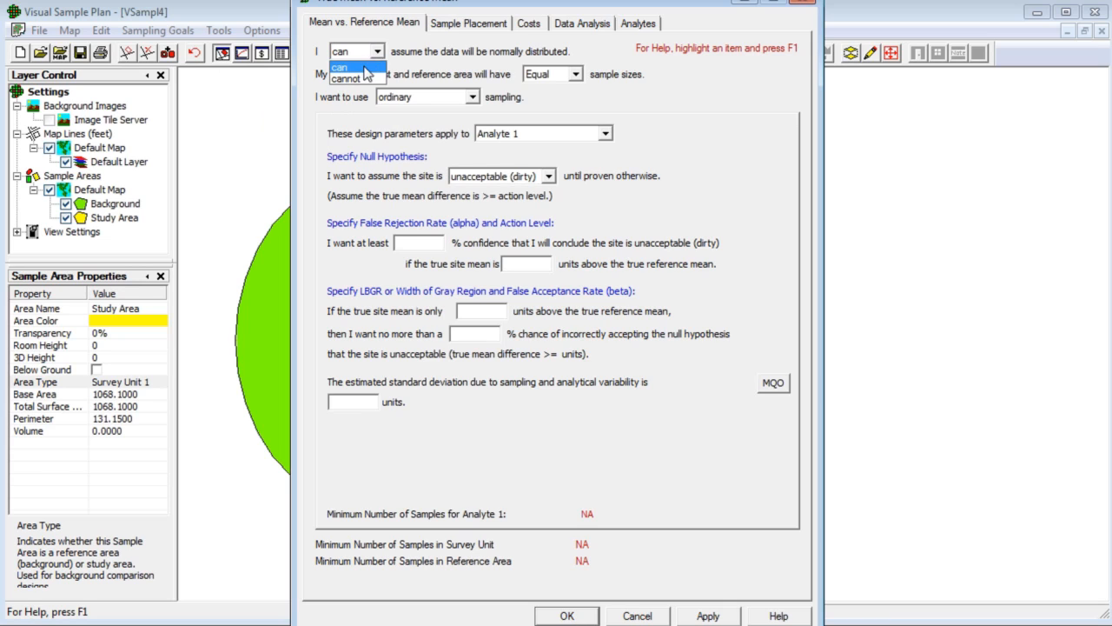
pyautogui.click(365, 79)
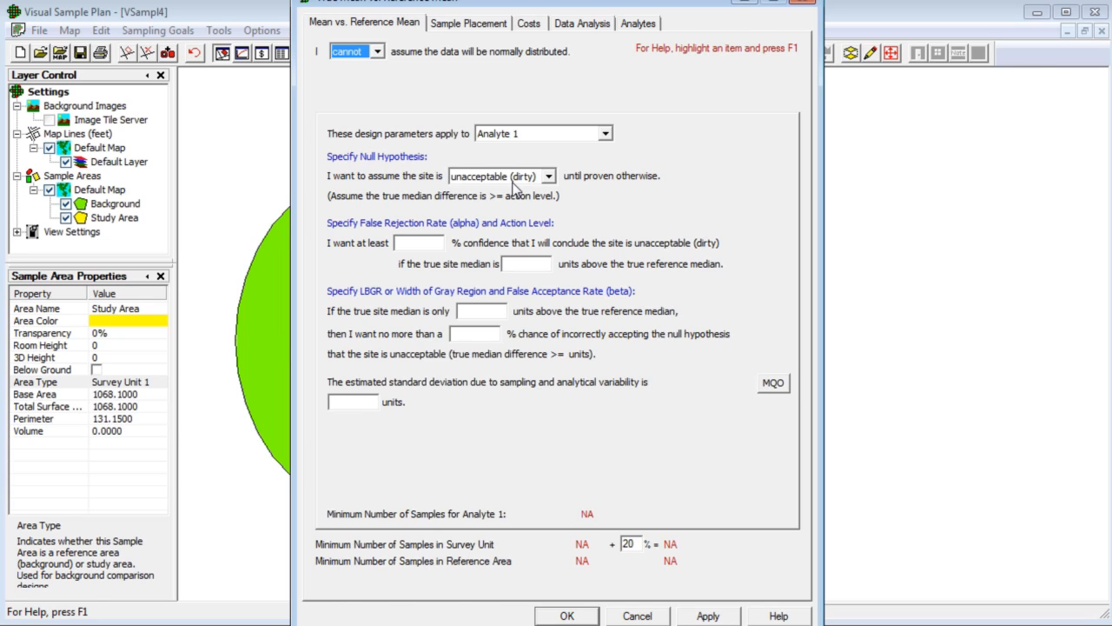
# Require 95% confidence of concluding the site is unacceptable, with an action level of 5 units above the reference median
pyautogui.click(425, 243)
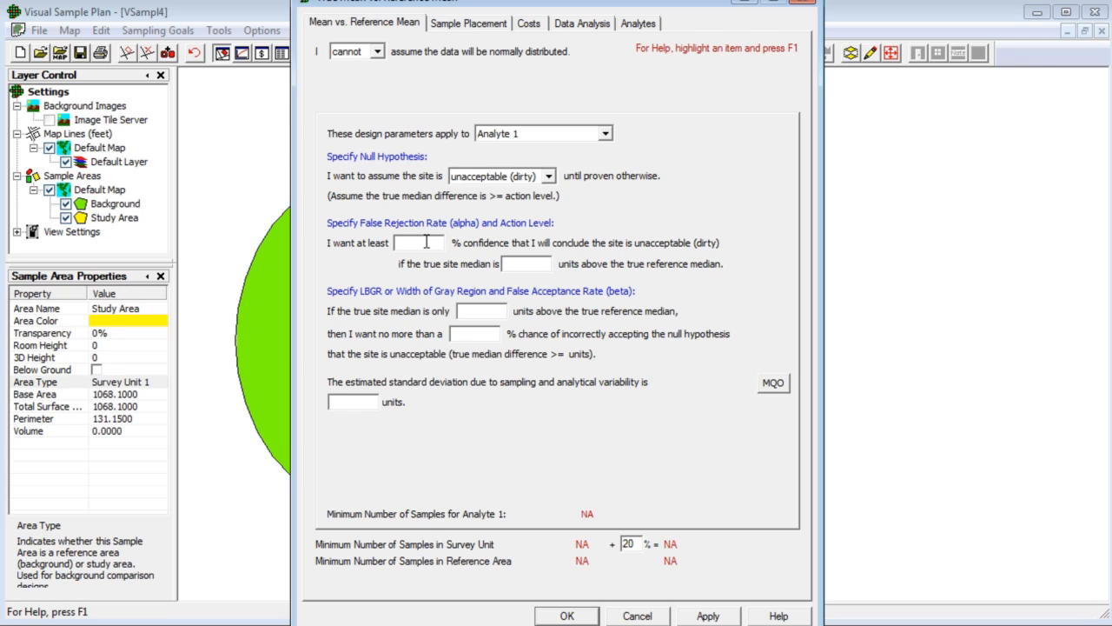
pyautogui.click(426, 242)
pyautogui.write('95')
pyautogui.press('Tab')
pyautogui.write('5')
# Set the lower bound of the gray region to 3 units, the false acceptance rate to 10% and the estimated standard deviation to 3 units
pyautogui.press('Tab')
pyautogui.write('3')
pyautogui.click(471, 333)
pyautogui.write('10.0')
pyautogui.press('Tab')
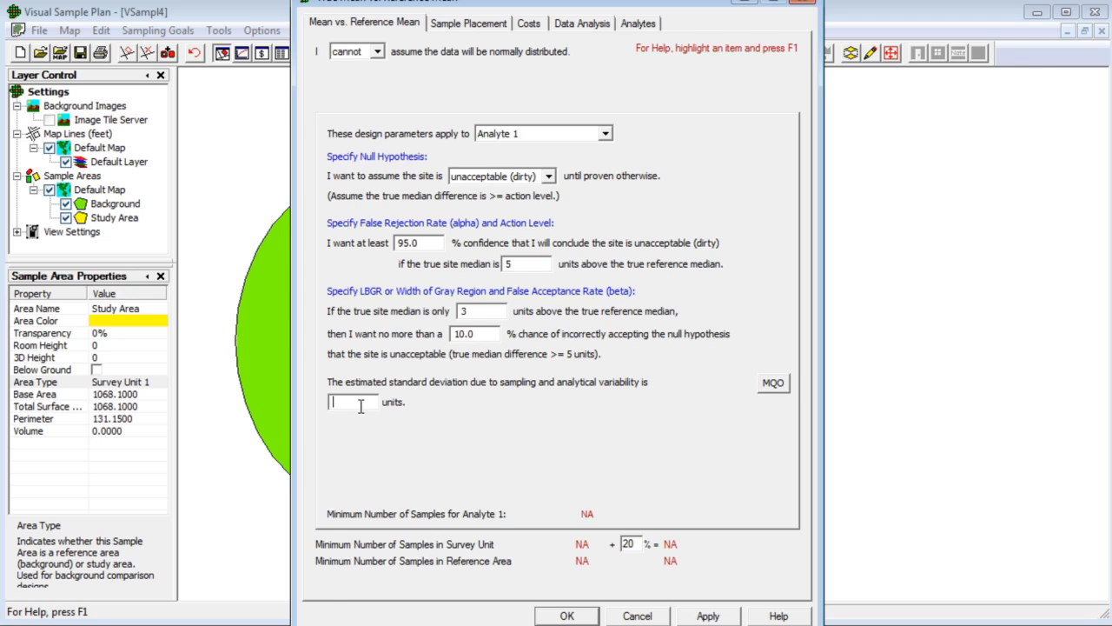
pyautogui.write('3')
pyautogui.press('Tab')
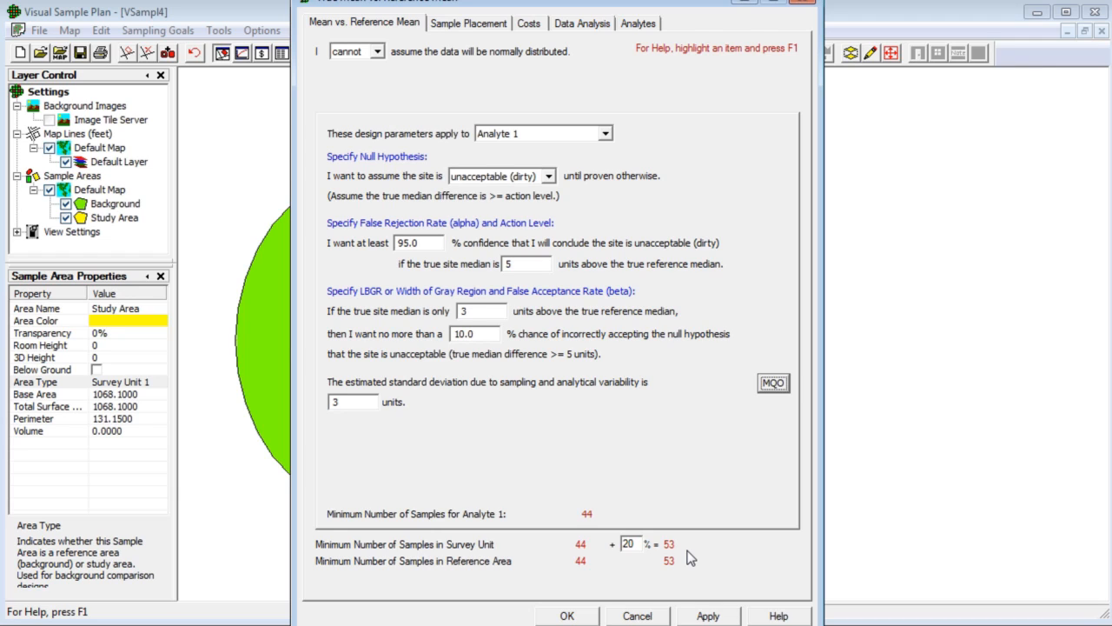
# Show the MQO inputs for analytical standard deviation and analyses per sample, and restore the single standard deviation input
pyautogui.click(784, 387)
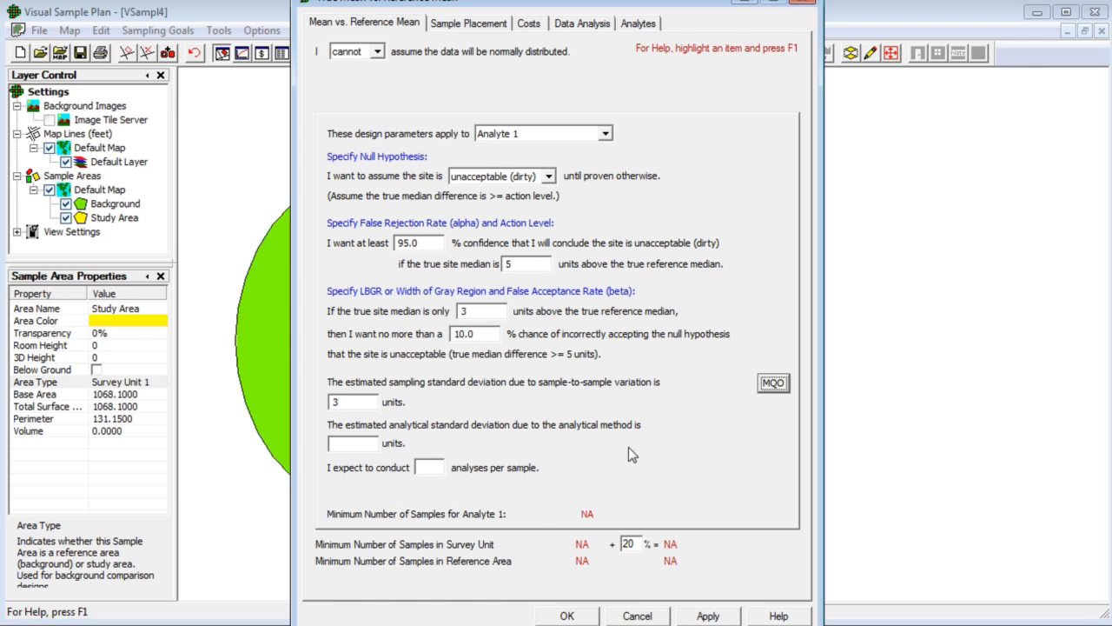
pyautogui.click(772, 386)
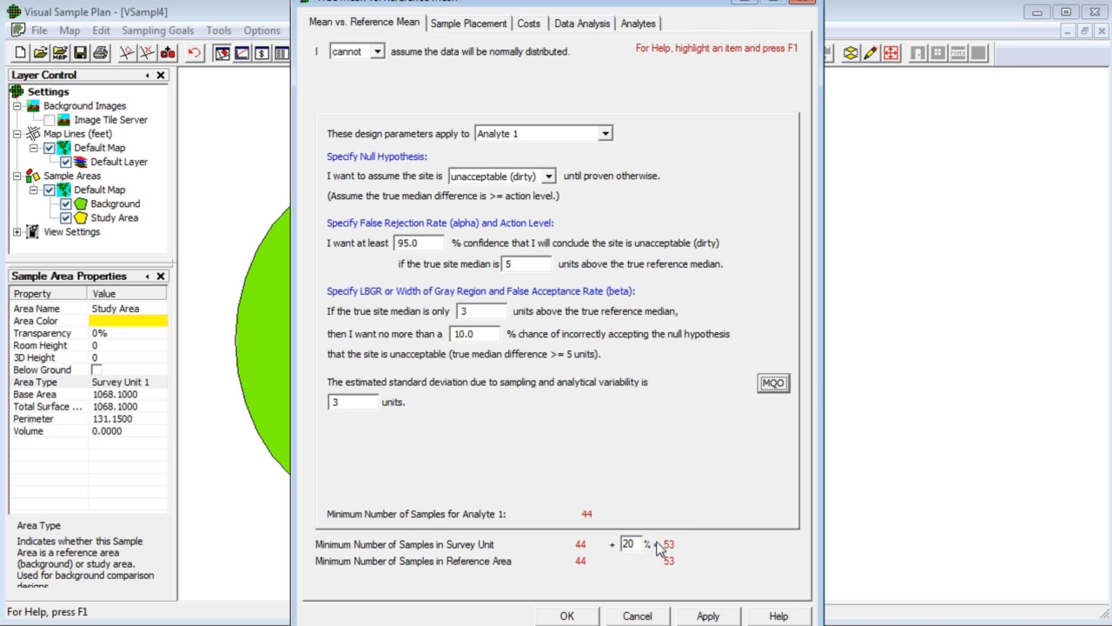
# Accept the design to place samples in both areas and display its decision performance graph
pyautogui.click(576, 617)
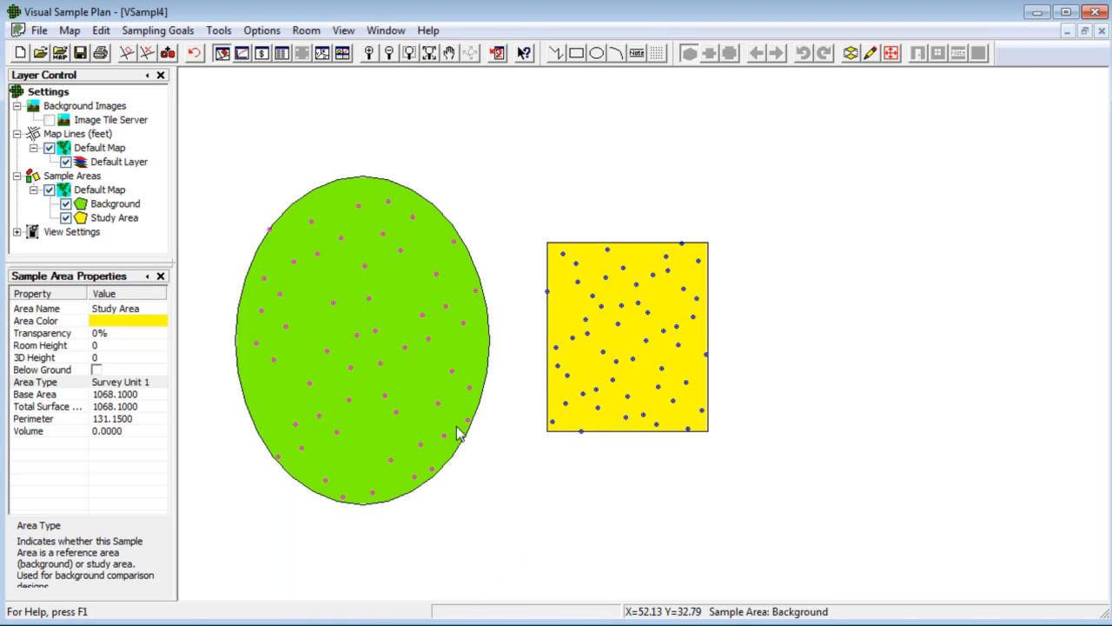
pyautogui.click(243, 54)
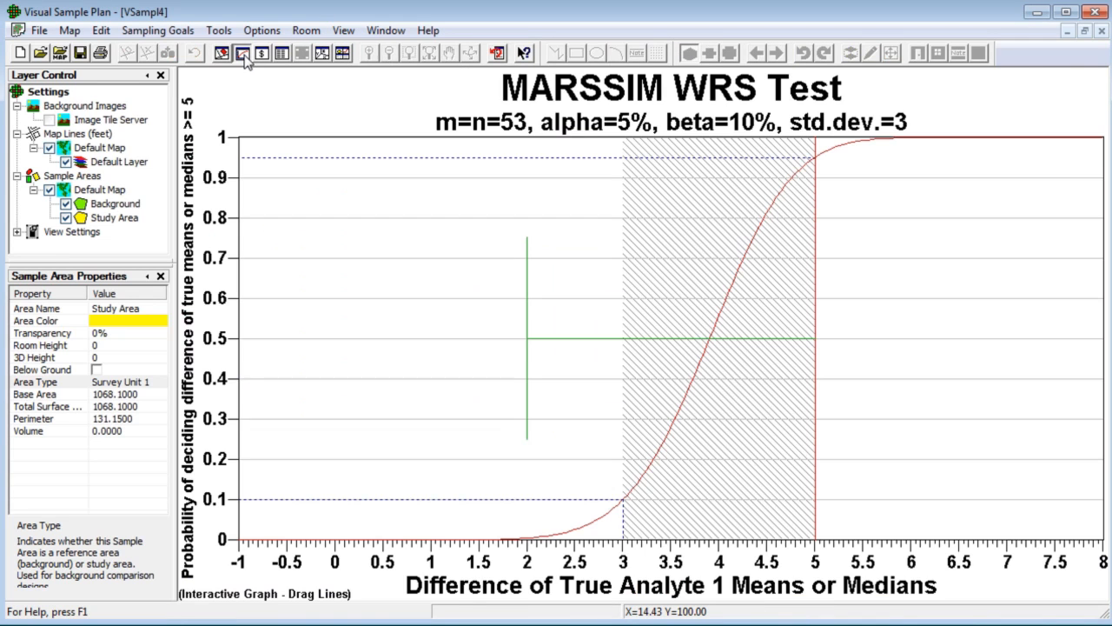